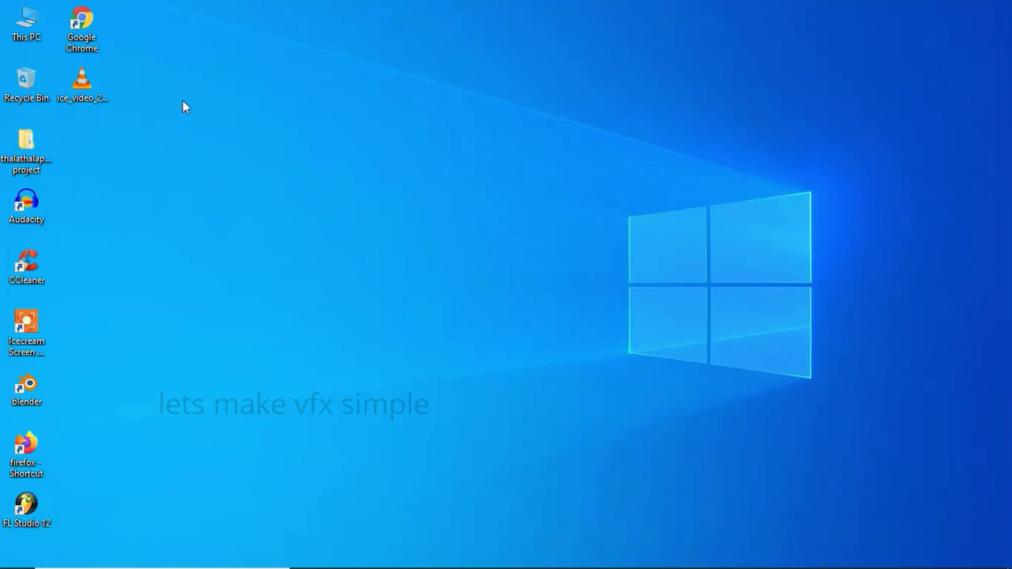
# Launch Chrome and search Google for 'adobe animate cc'
pyautogui.doubleClick(92, 35)
pyautogui.write('adobe animate cc')
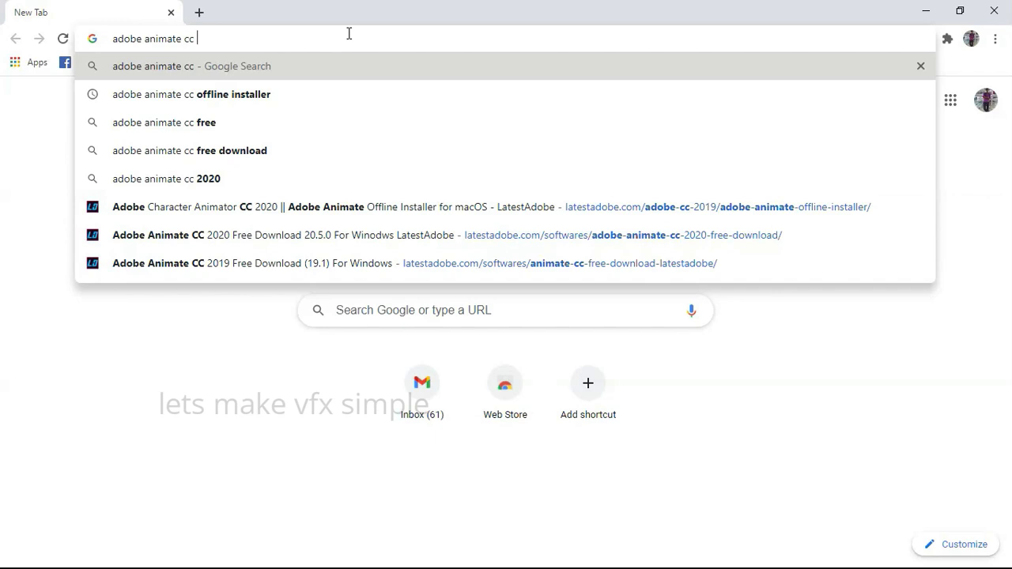
pyautogui.press('Return')
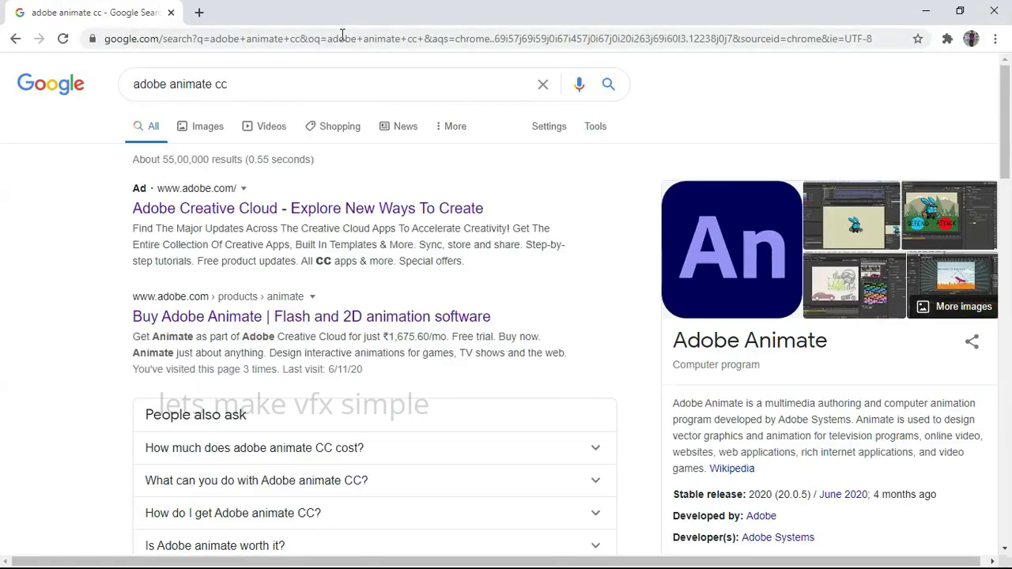
# Search Google for 'filmora' in a new tab
pyautogui.click(199, 13)
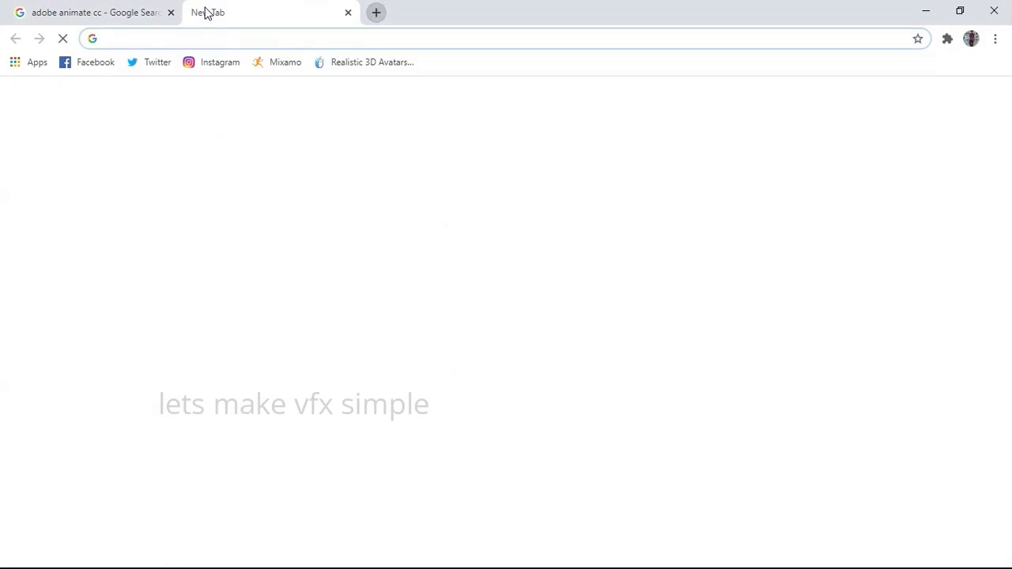
pyautogui.write('filmo')
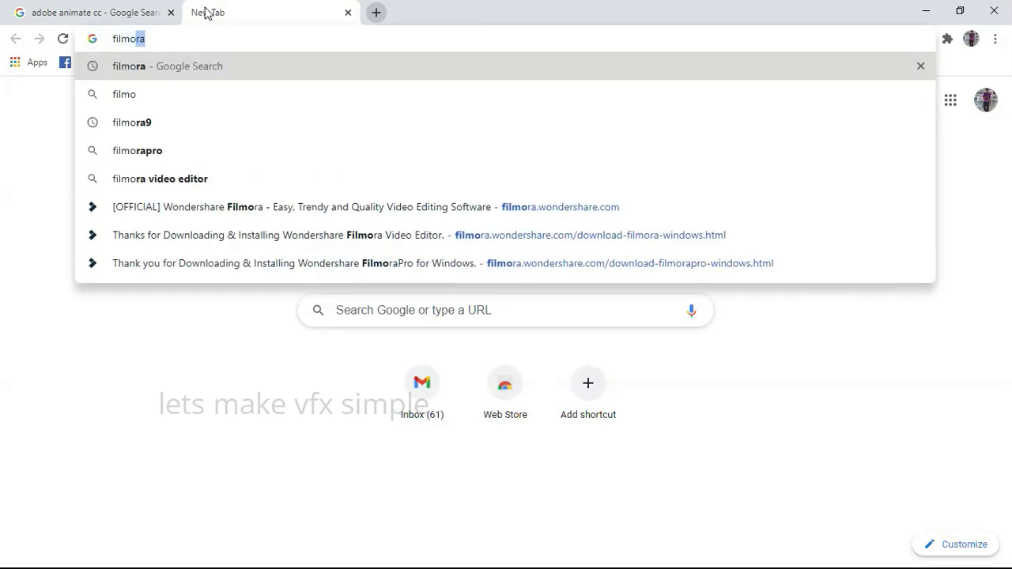
pyautogui.click(199, 70)
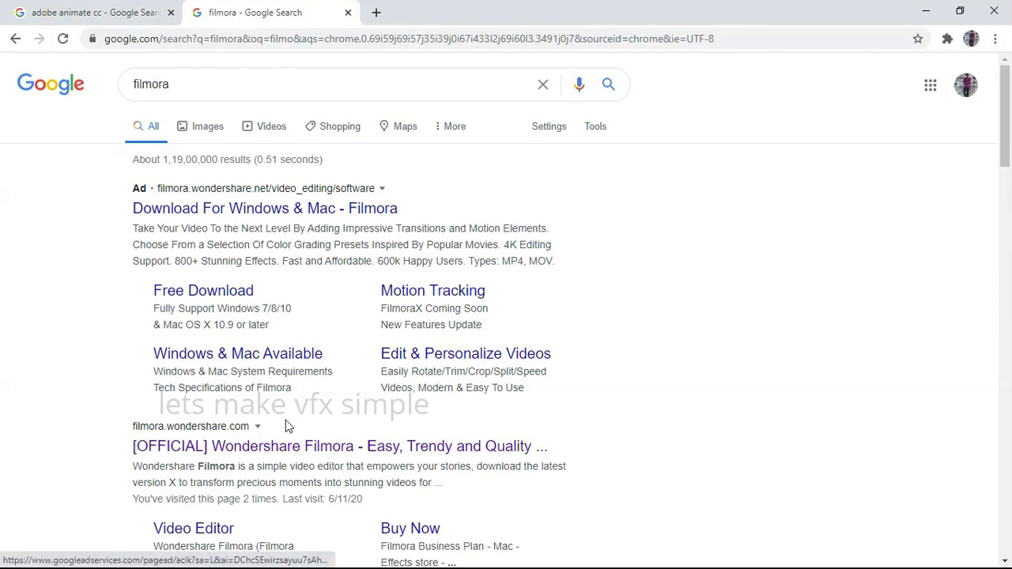
# Open the official Wondershare Filmora site, then Adobe's Animate product page from the other tab's results
pyautogui.click(285, 449)
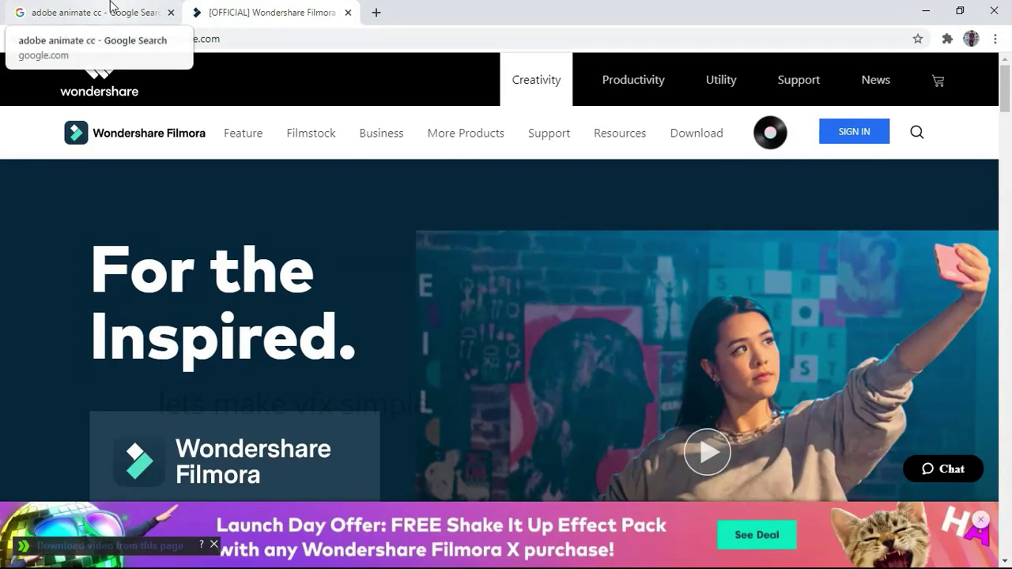
pyautogui.click(111, 8)
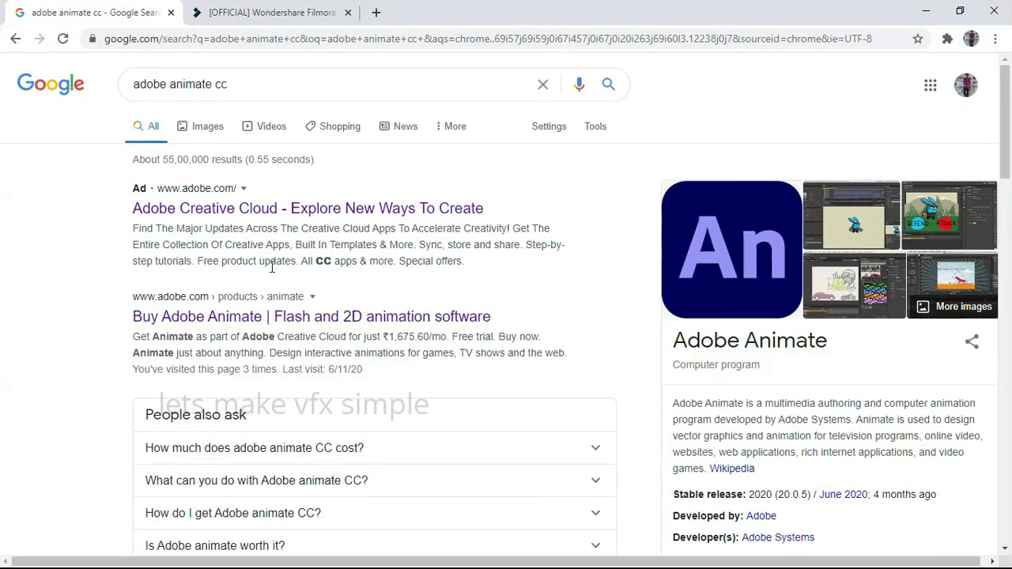
pyautogui.click(222, 318)
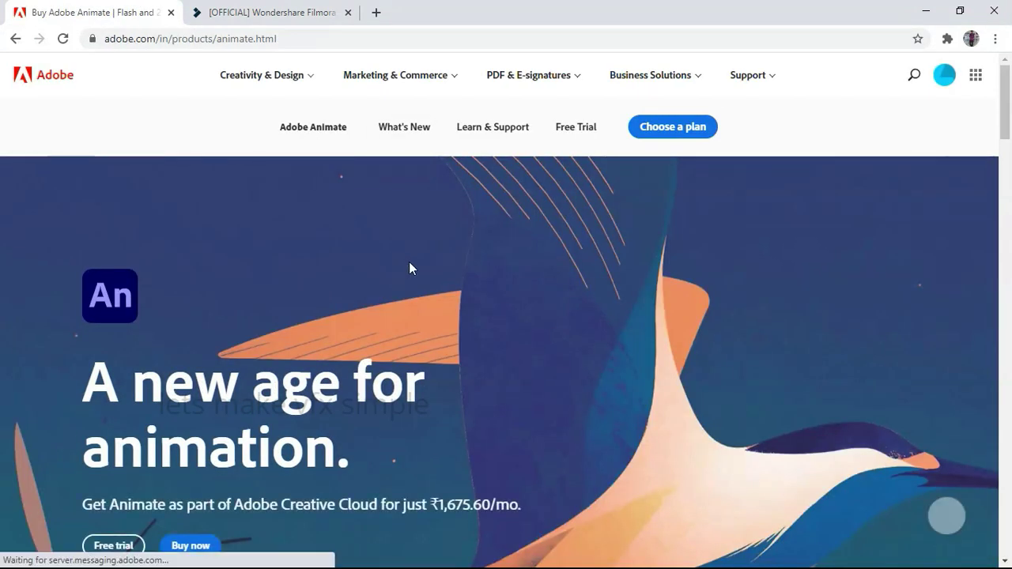
# Compare the Animate and Filmora tabs, scroll the Animate page, and go back on the Filmora tab
pyautogui.click(261, 10)
pyautogui.click(92, 10)
pyautogui.click(239, 12)
pyautogui.click(118, 11)
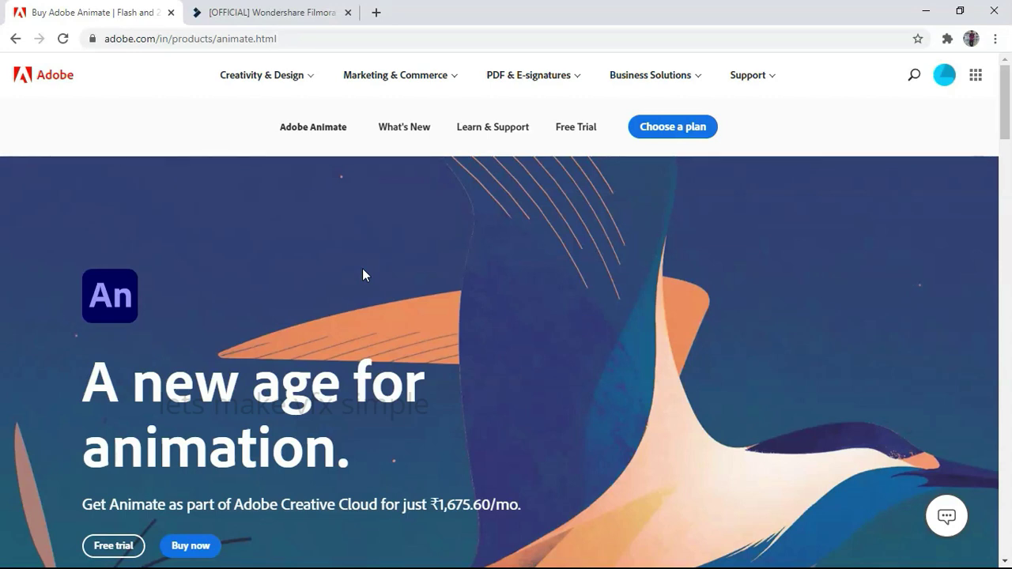
pyautogui.scroll(-1, 362, 275)
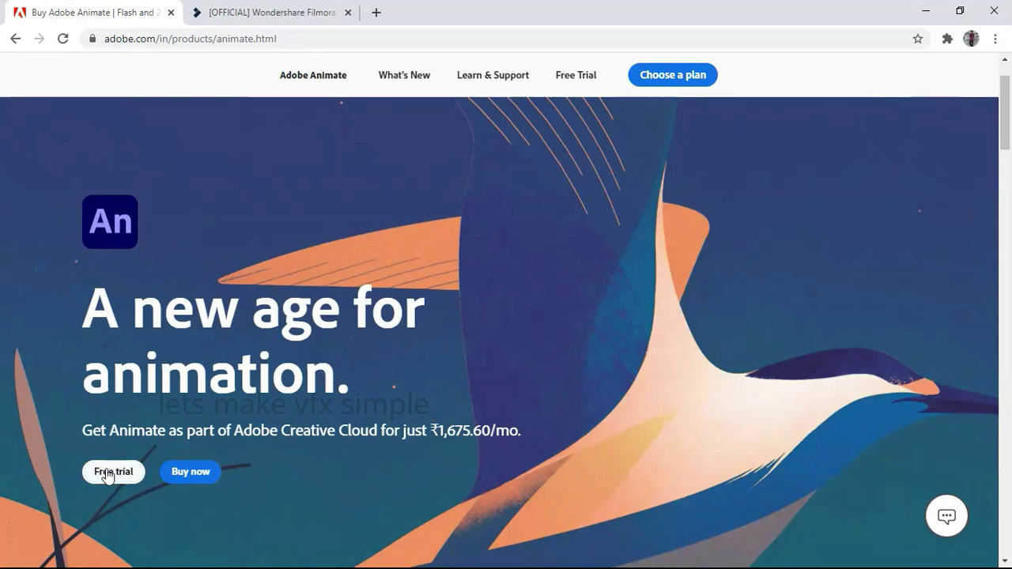
pyautogui.click(283, 11)
pyautogui.hotkey('alt', 'Left')
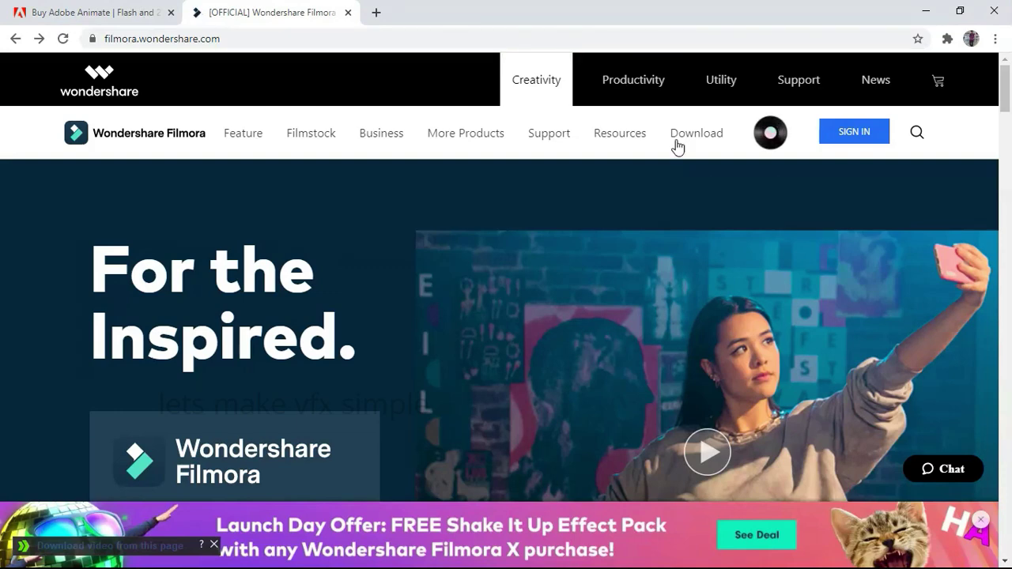
# Go from More Products to FilmoraPro's purchase plans: Free US$0, Lifetime US$149.99, 1 Year US$89.99
pyautogui.moveTo(482, 142)
pyautogui.click(475, 218)
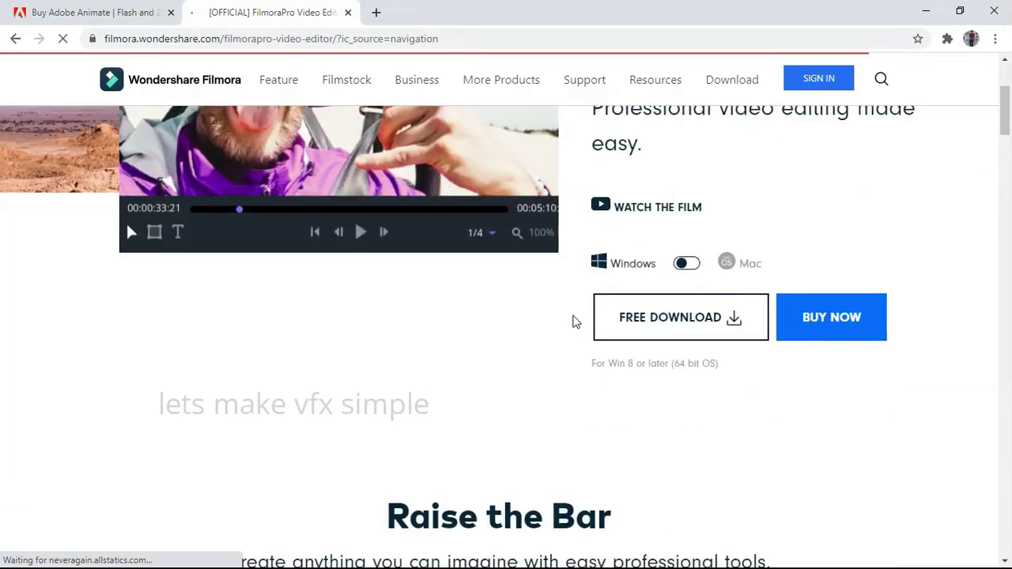
pyautogui.click(819, 321)
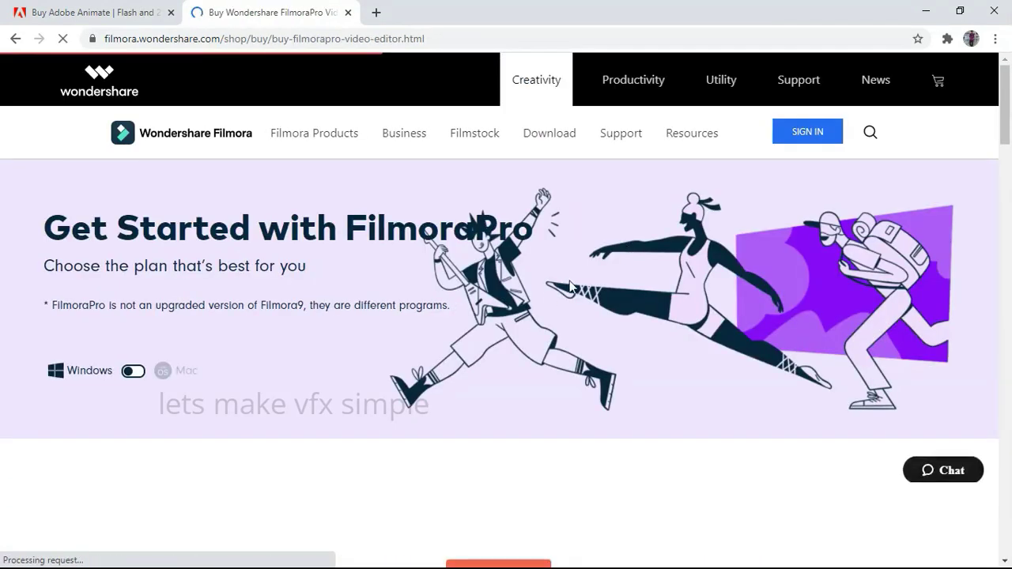
pyautogui.scroll(-6, 366, 338)
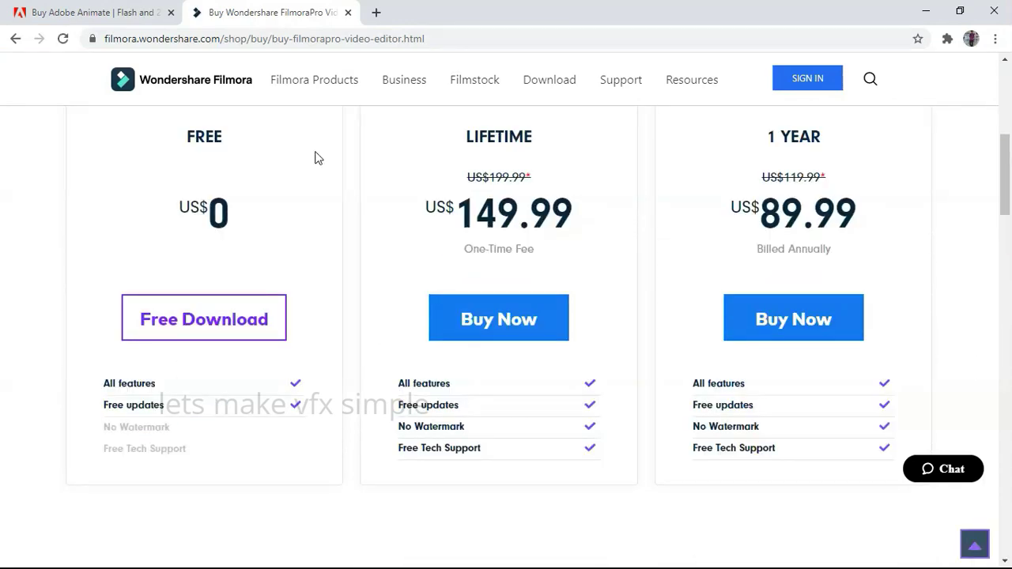
pyautogui.moveTo(455, 212); pyautogui.dragTo(585, 219)
pyautogui.click(582, 220)
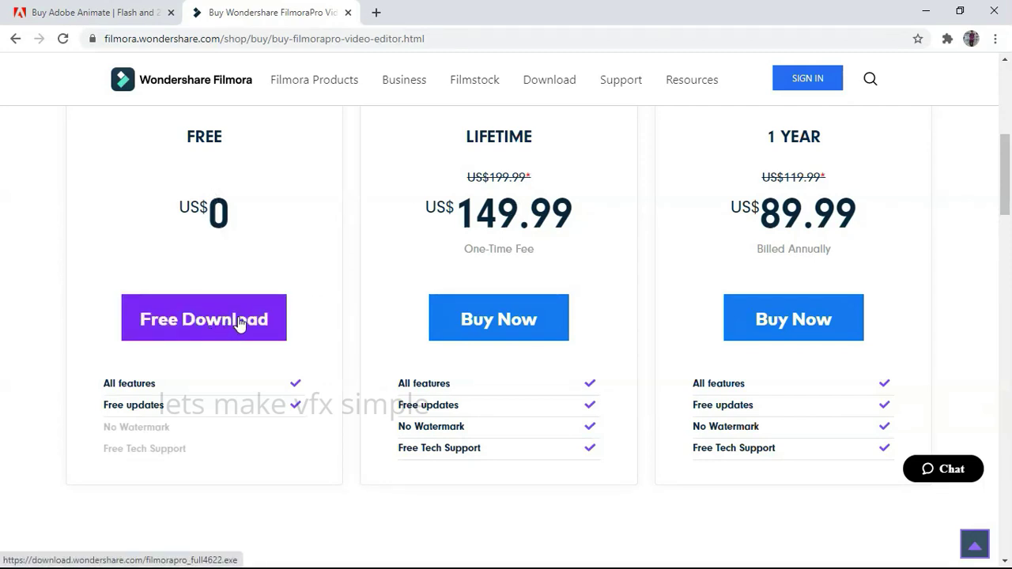
# Start Adobe Animate's free trial and request the free FilmoraPro download
pyautogui.click(85, 12)
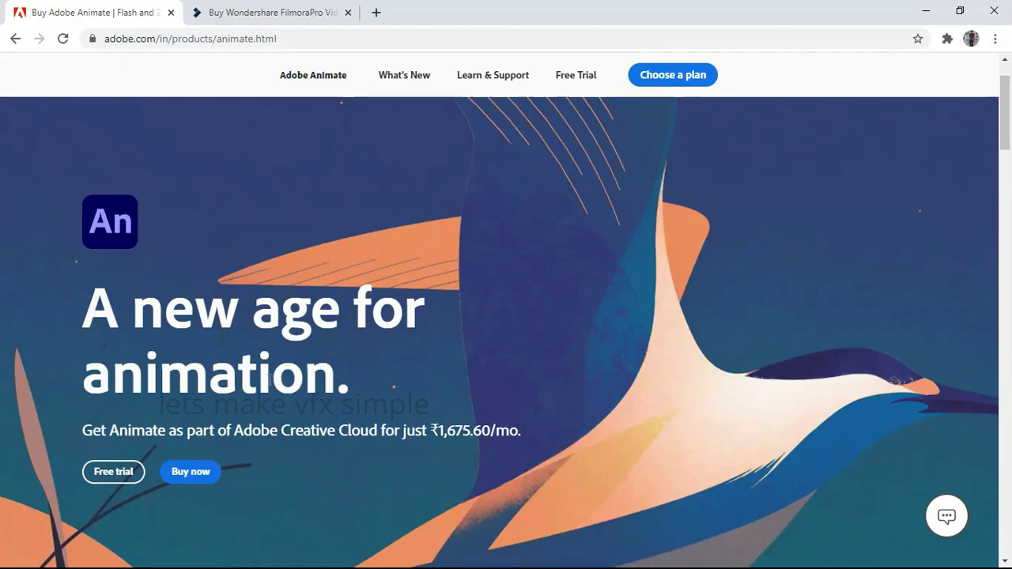
pyautogui.scroll(1, 472, 311)
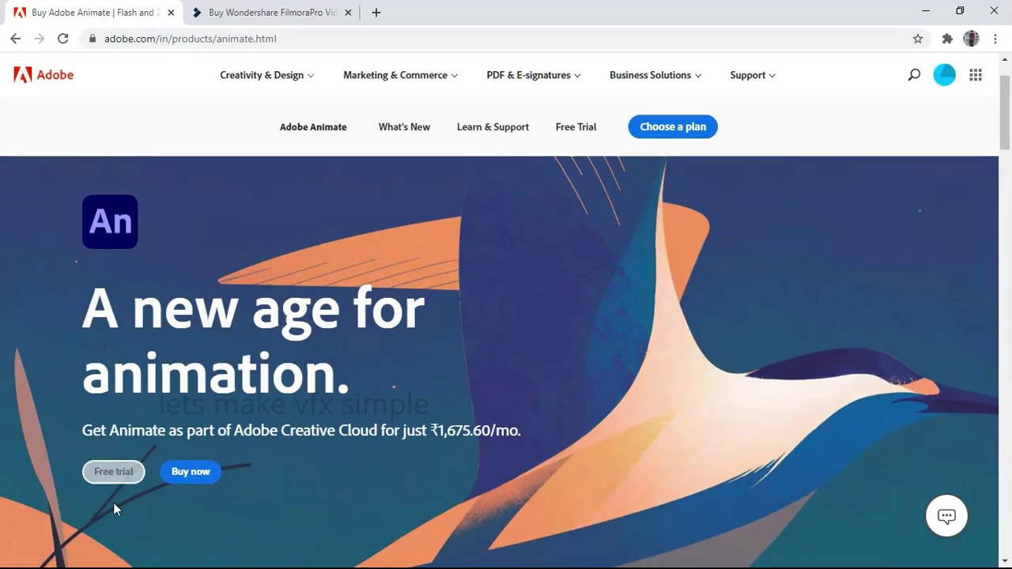
pyautogui.click(109, 474)
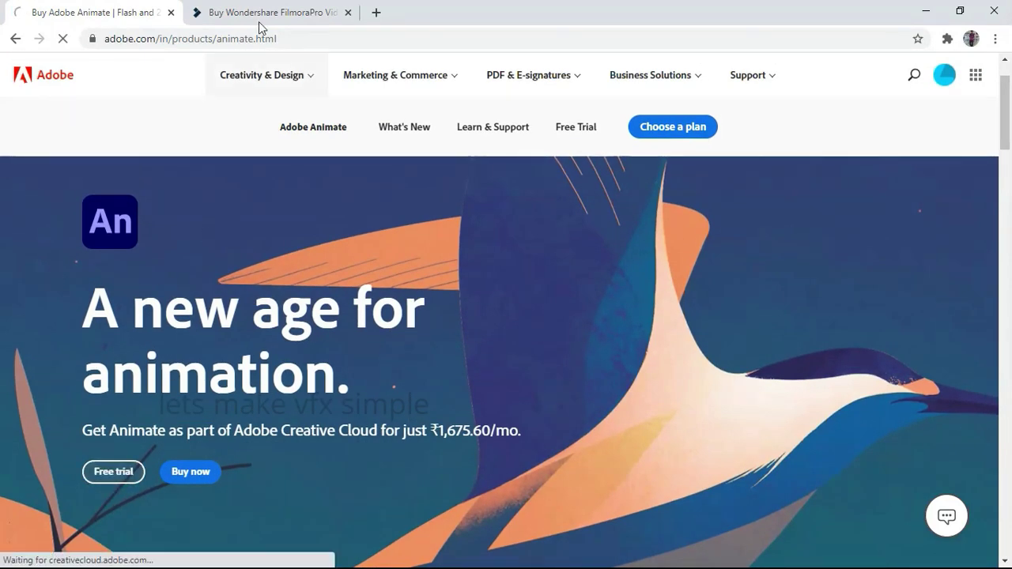
pyautogui.click(271, 12)
pyautogui.click(219, 324)
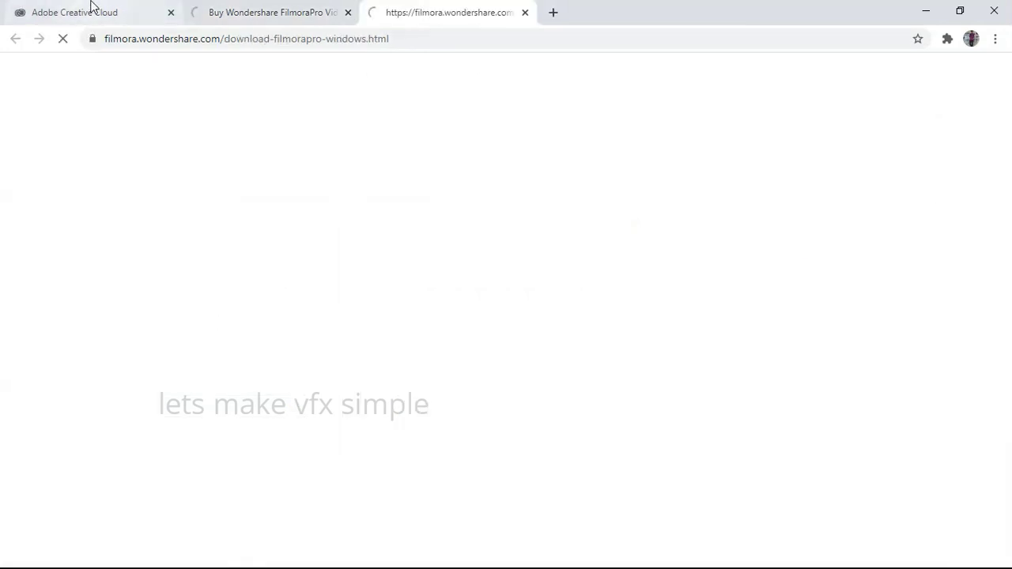
# Start downloading Animate_Set-Up.exe and hide the download progress window
pyautogui.click(91, 9)
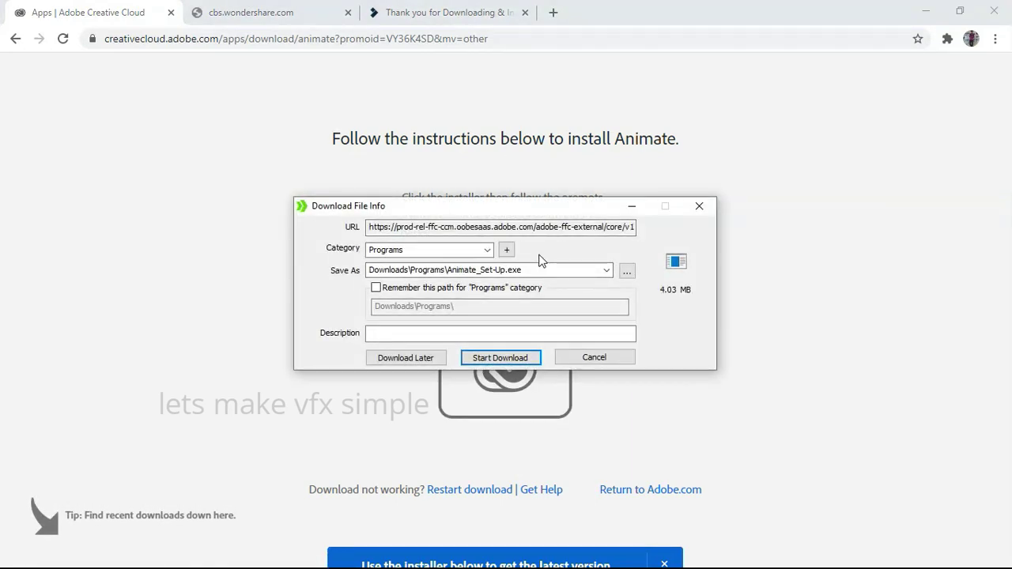
pyautogui.click(486, 357)
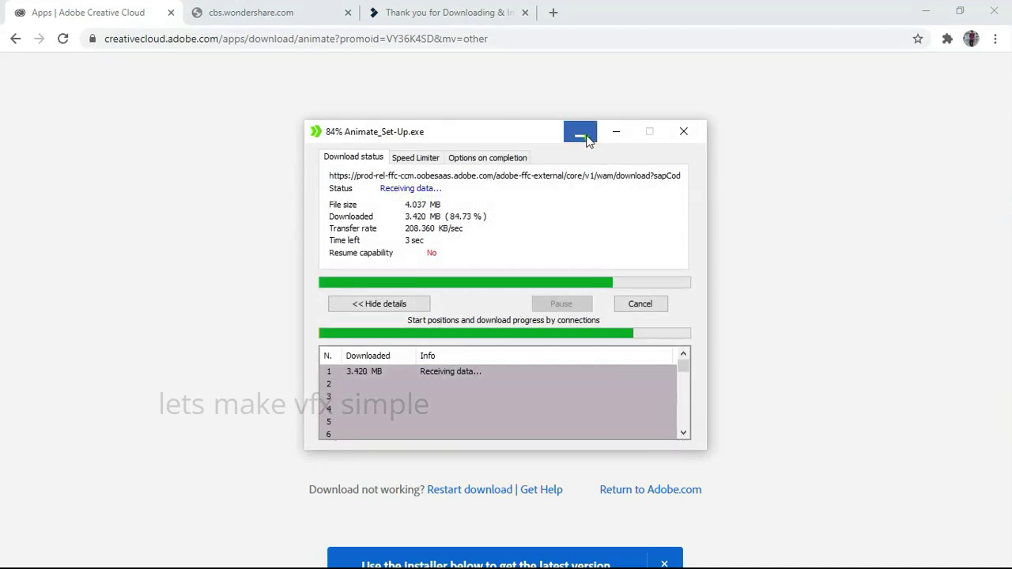
pyautogui.click(582, 135)
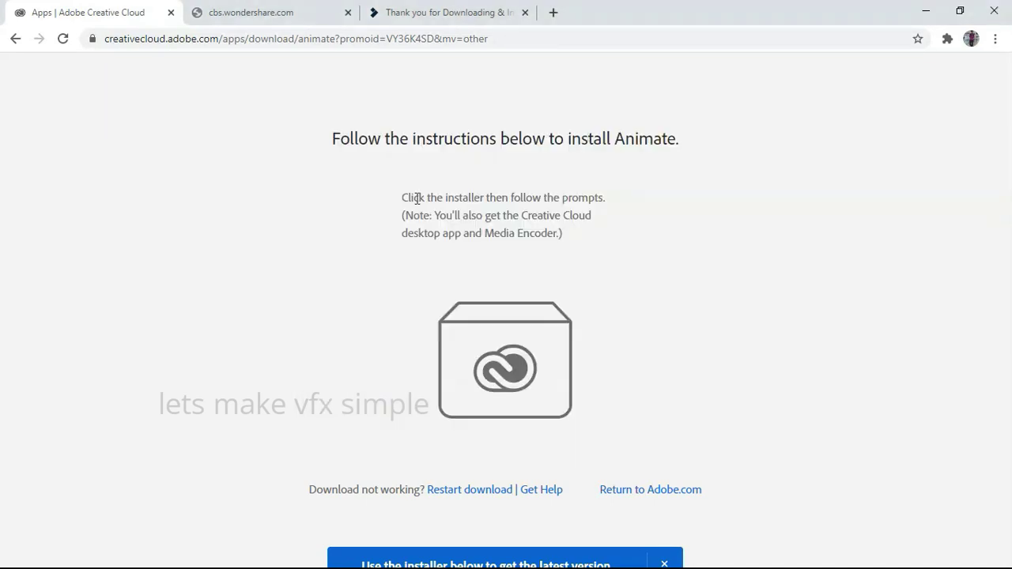
# Launch Adobe Animate and Wondershare Filmora9 from their desktop shortcuts
pyautogui.click(431, 12)
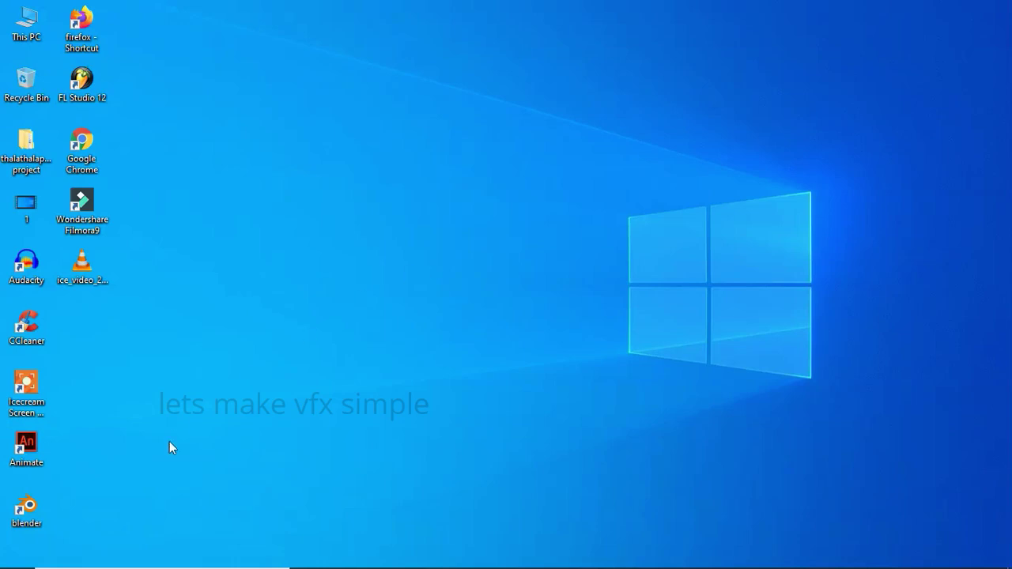
pyautogui.doubleClick(23, 448)
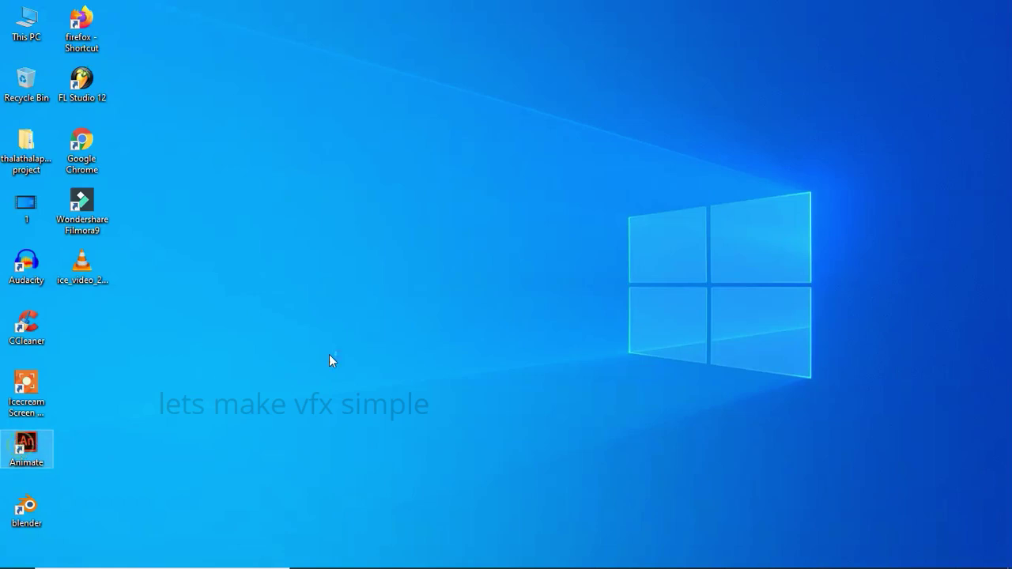
pyautogui.click(87, 217)
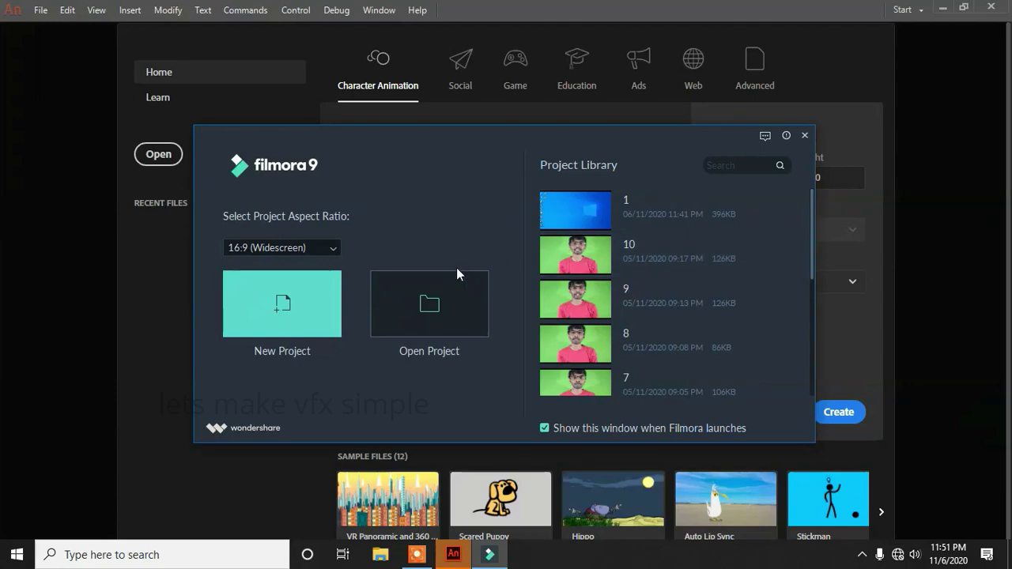
# Move Filmora's start window aside and back, then start a new 16:9 Widescreen project
pyautogui.moveTo(512, 132); pyautogui.dragTo(581, 333)
pyautogui.doubleClick(526, 335)
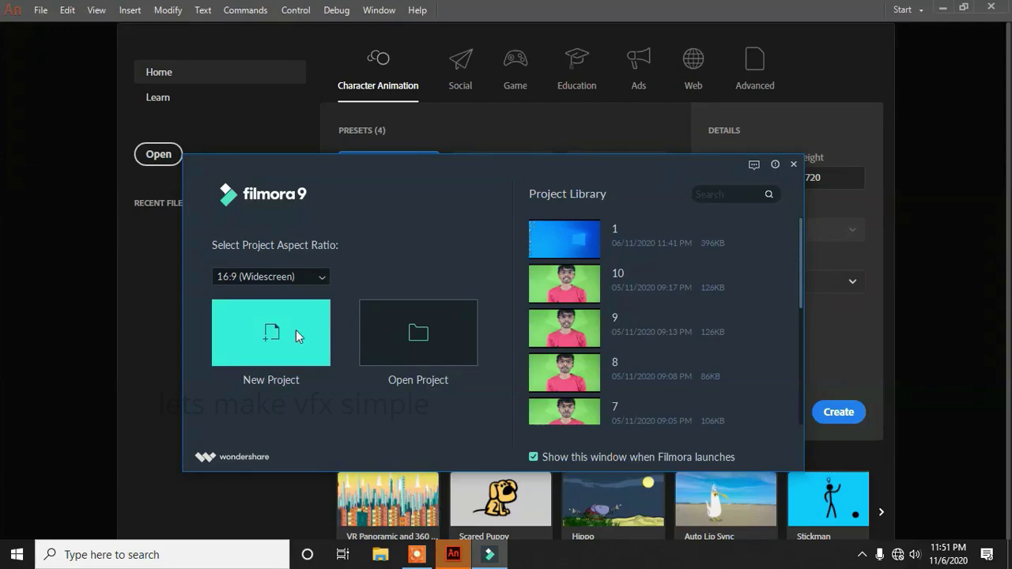
pyautogui.click(295, 329)
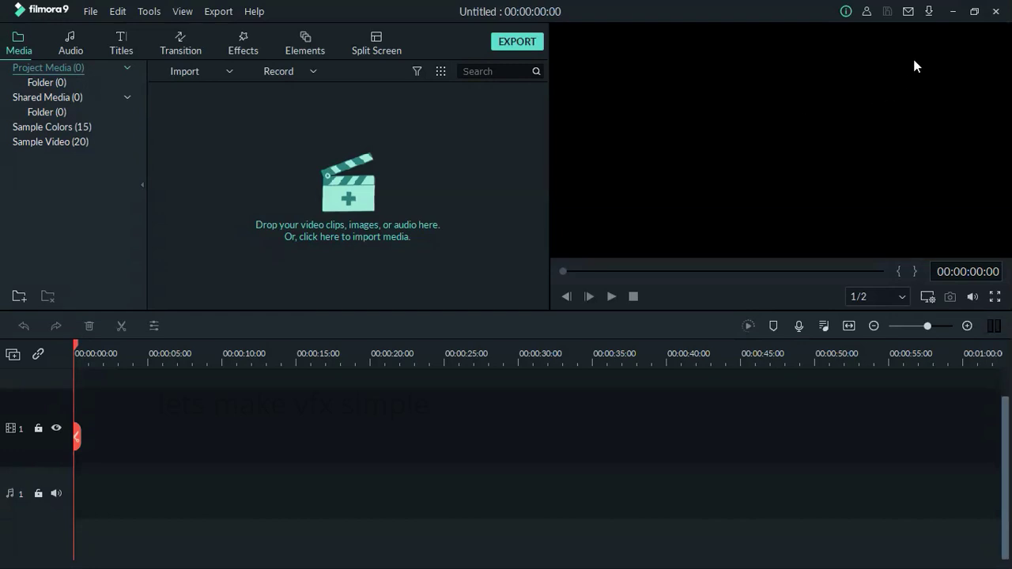
# Close Filmora and create ActionScript 3.0 document Untitled-1 at 1280 × 720, then dismiss the tip
pyautogui.click(997, 17)
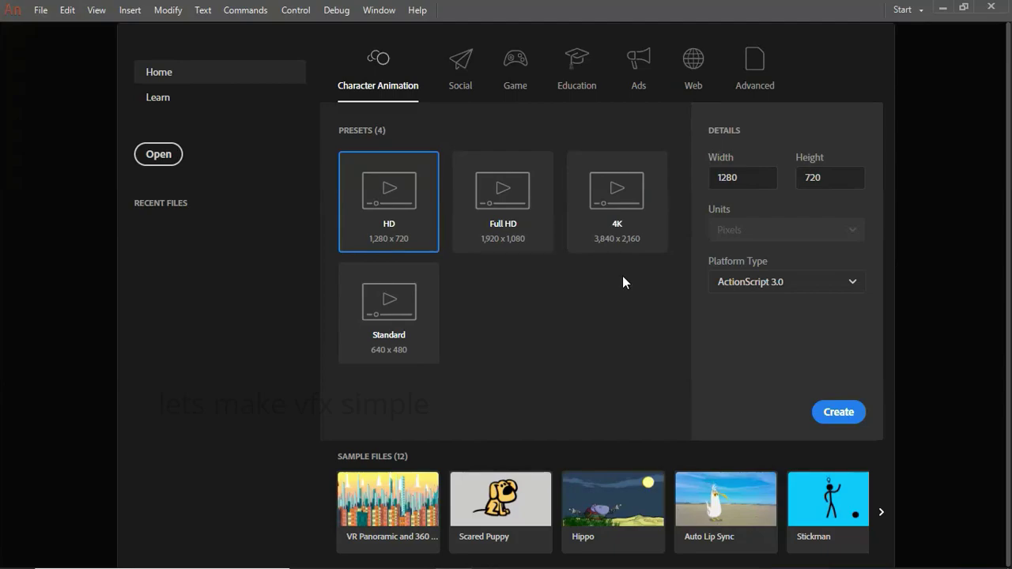
pyautogui.click(827, 404)
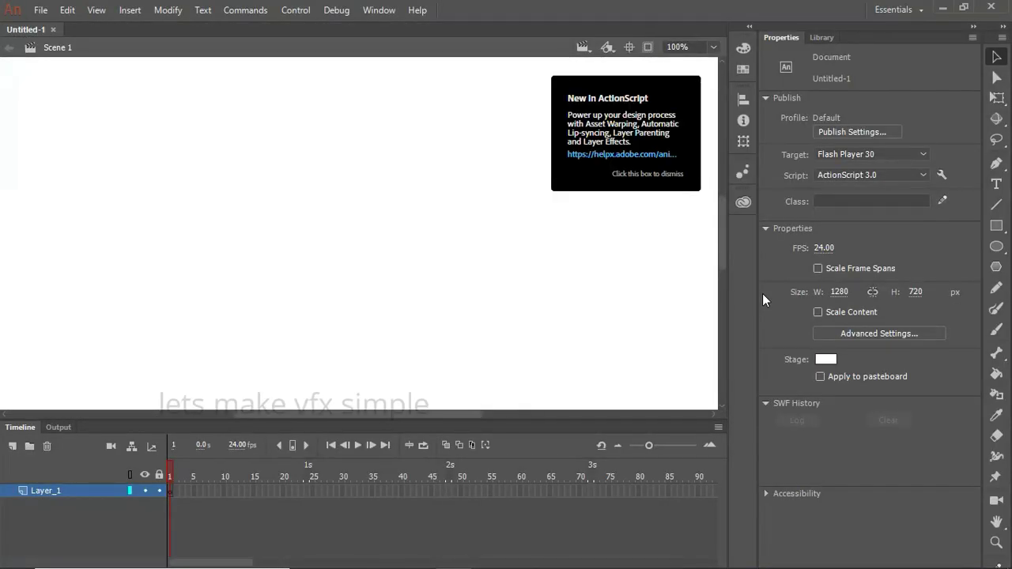
pyautogui.click(645, 180)
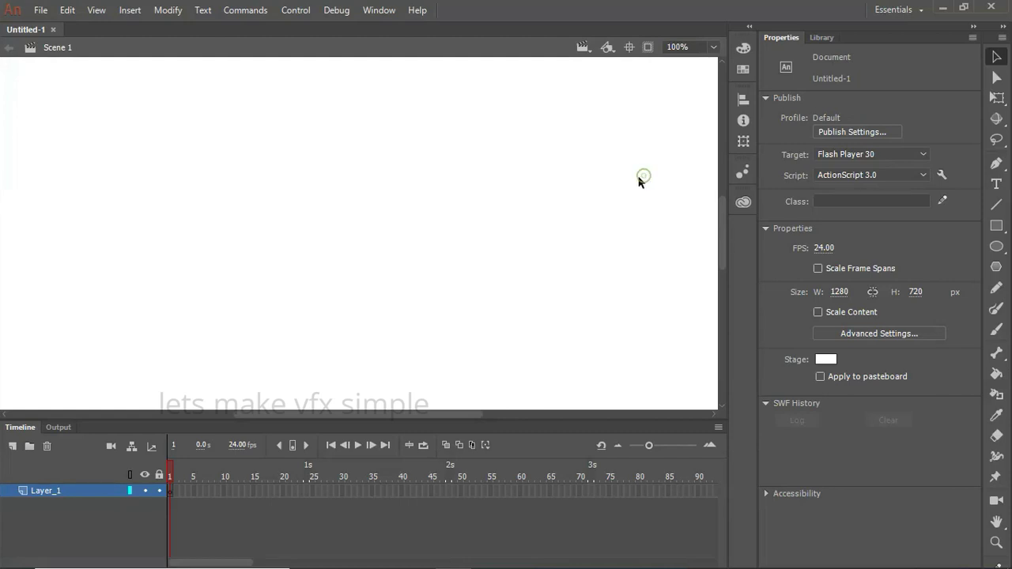